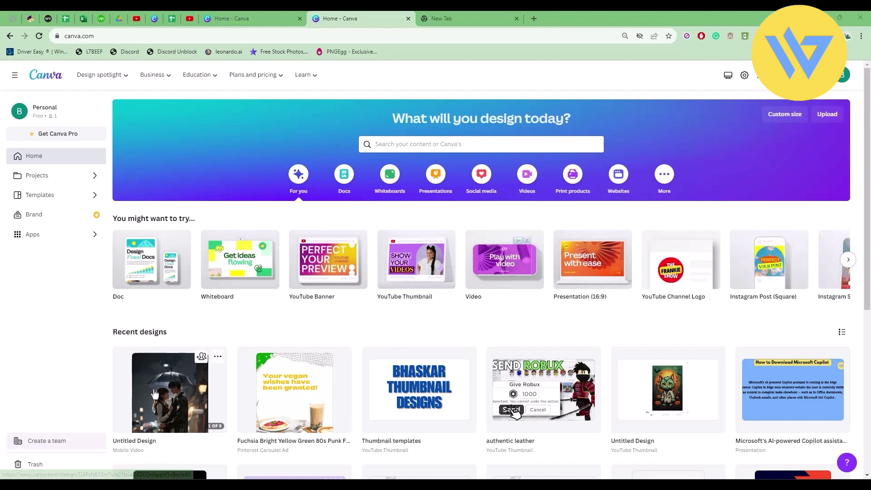
# Step: Open the rainy-night Untitled Design mobile video from Recent designs
pyautogui.click(170, 393)
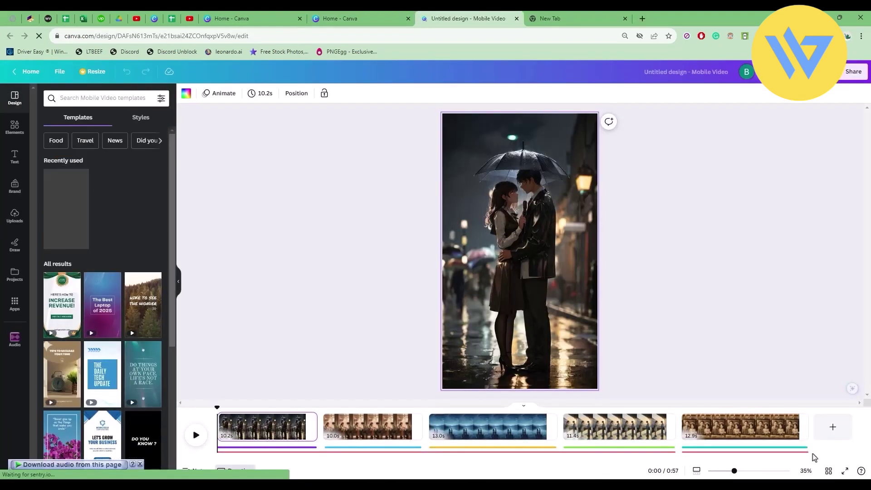
# Step: Show the timeline's audio and open the Audio app by searching 'audio' in Apps
pyautogui.click(265, 448)
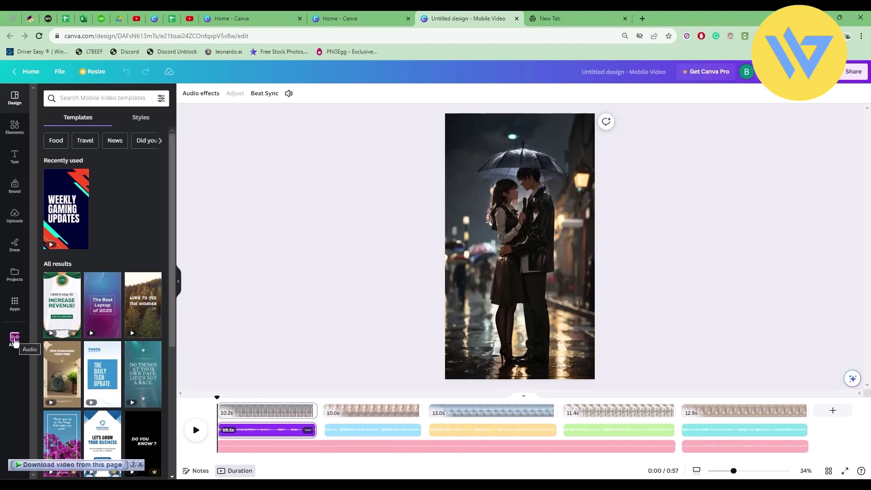
pyautogui.click(14, 306)
pyautogui.click(102, 98)
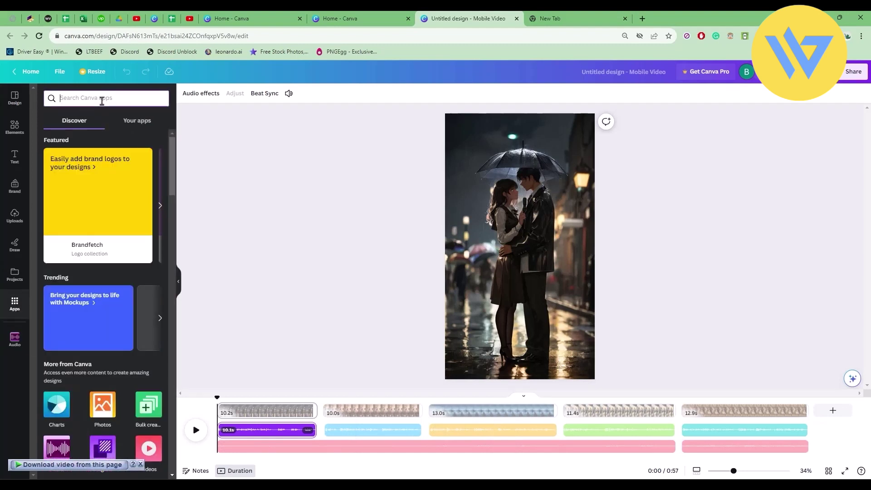
pyautogui.write('audio')
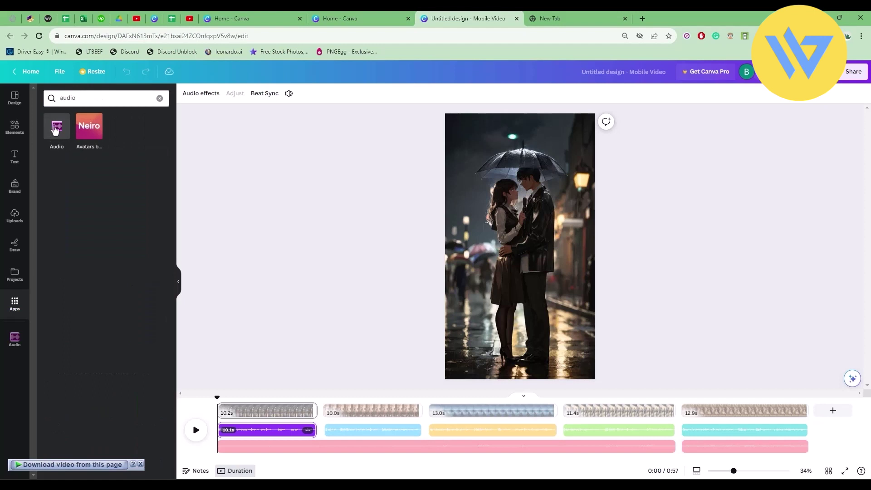
pyautogui.click(56, 127)
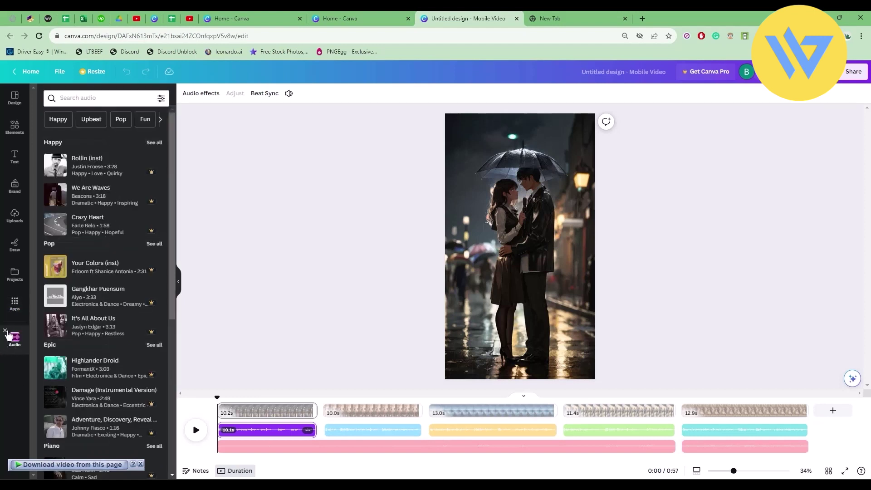
pyautogui.scroll(-5, 125, 186)
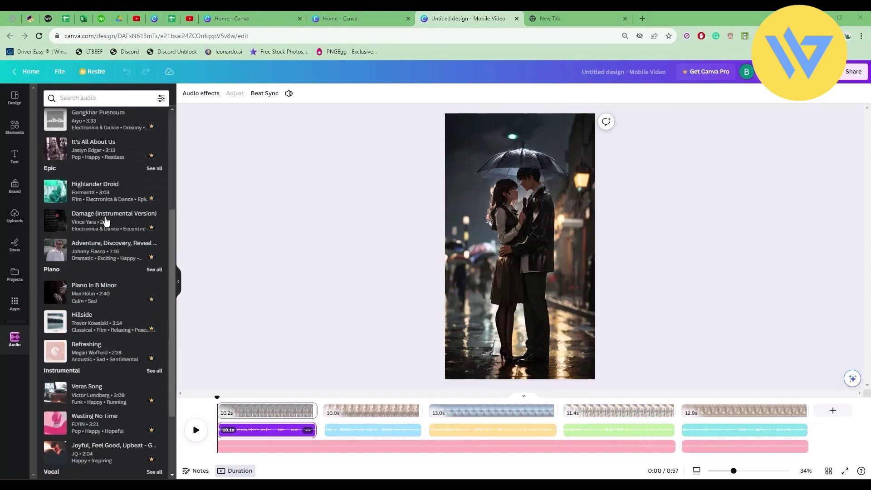
pyautogui.scroll(-3, 104, 225)
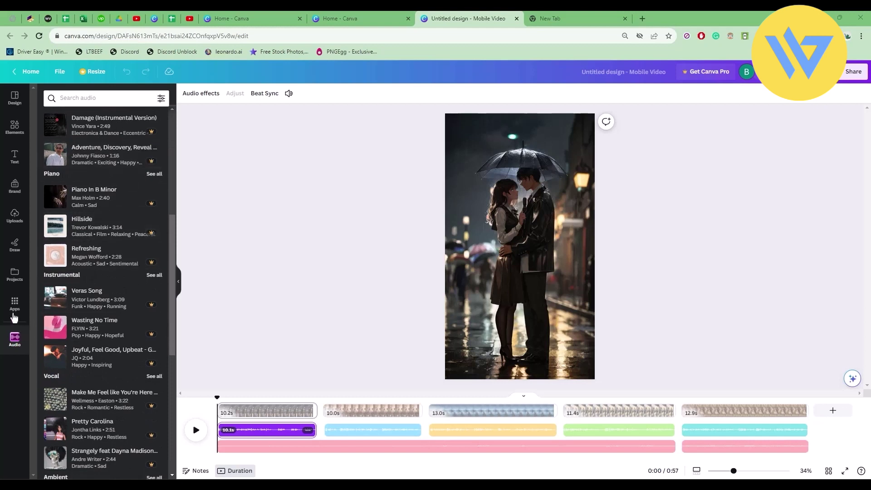
pyautogui.scroll(8, 104, 225)
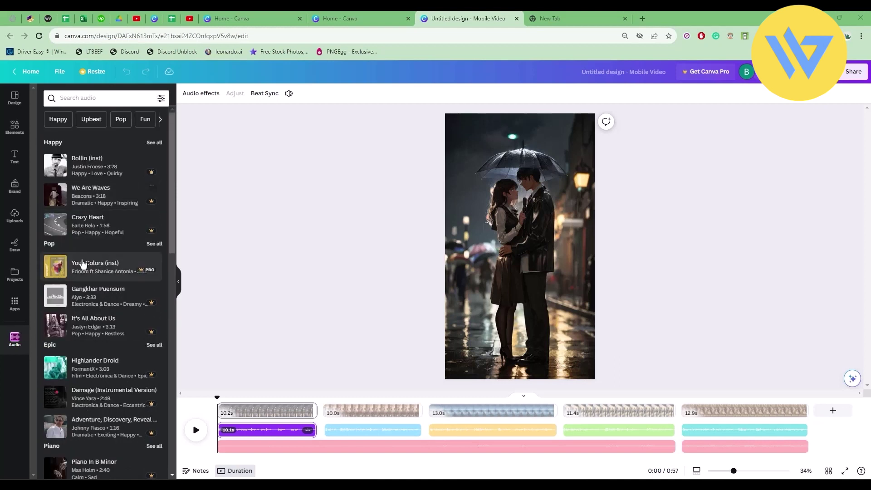
# Step: Search the audio library for 'sad instrumental' tracks
pyautogui.click(96, 99)
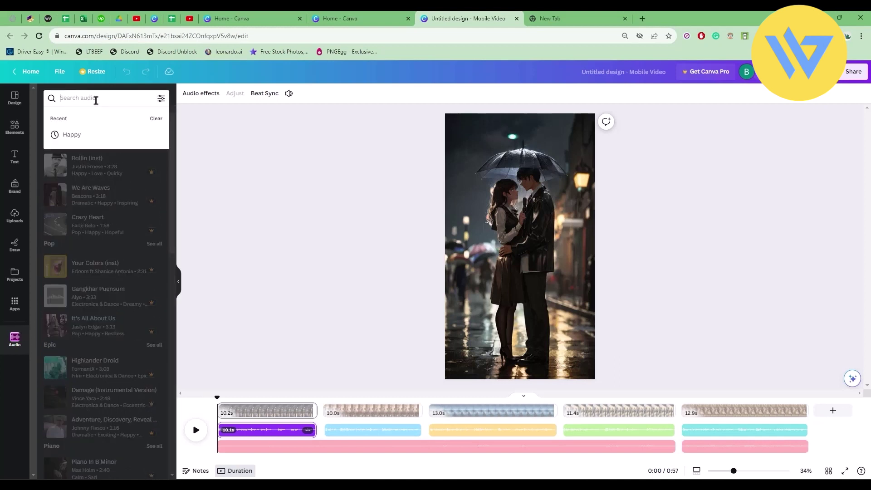
pyautogui.write('sad')
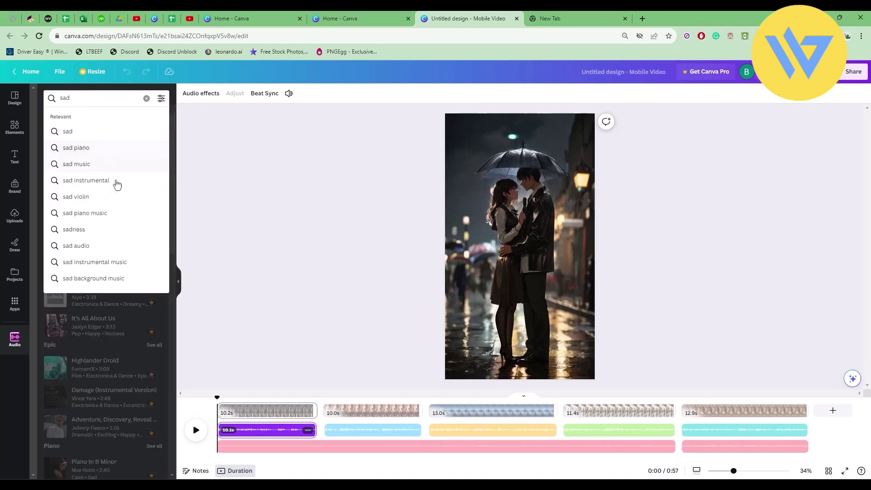
pyautogui.click(86, 180)
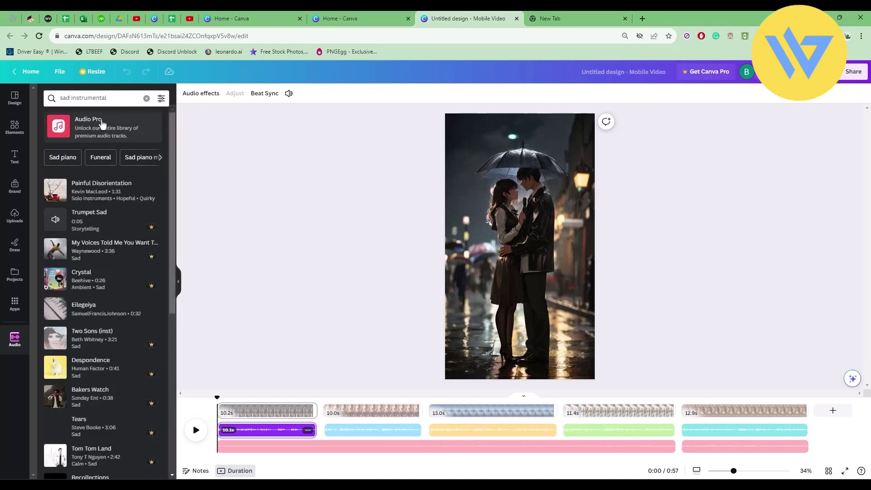
pyautogui.scroll(-3, 58, 225)
pyautogui.scroll(3, 58, 225)
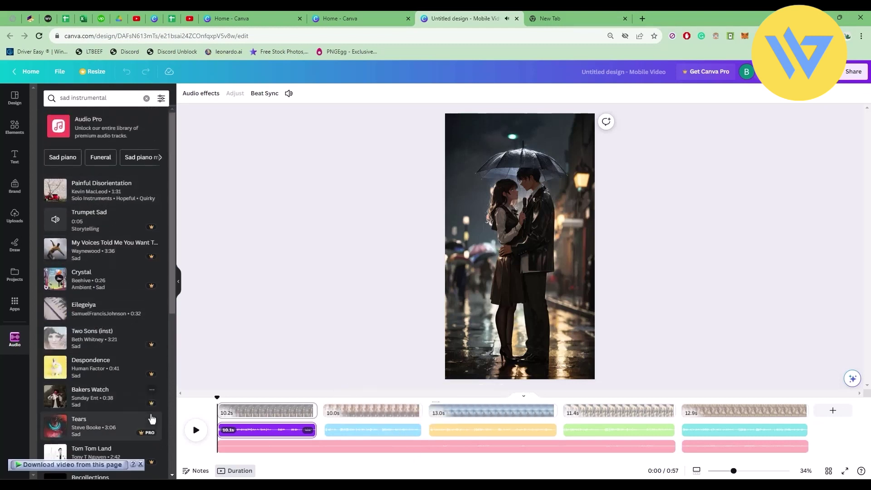
# Step: Add Painful Disorientation to the timeline and select its new audio track
pyautogui.click(92, 191)
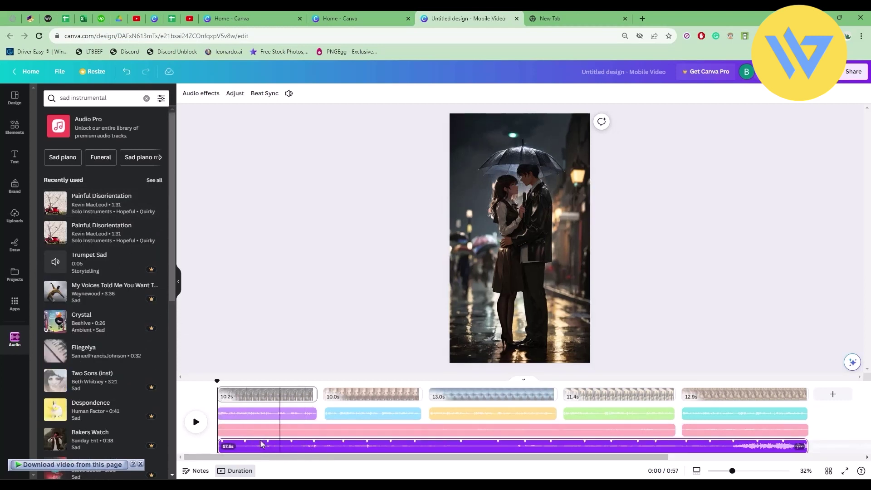
pyautogui.click(317, 381)
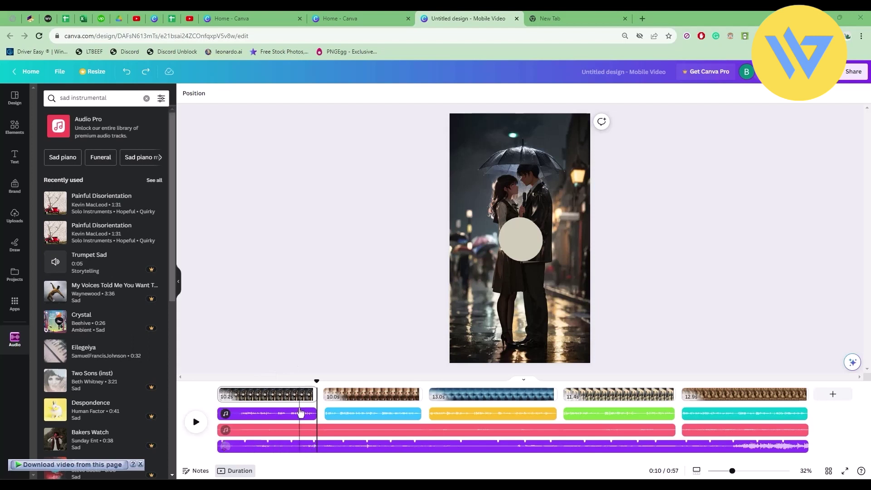
pyautogui.click(296, 448)
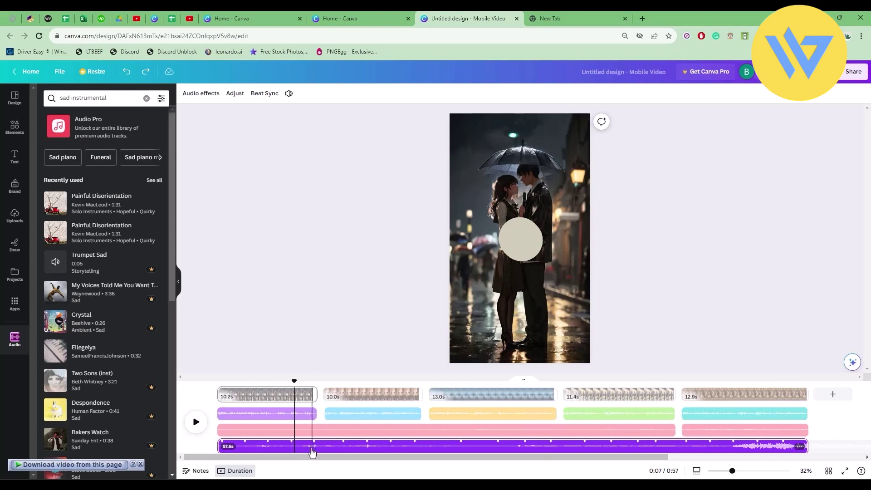
# Step: Split Painful Disorientation at 0:10 and 0:20, delete the later piece, and open sharing options
pyautogui.click(317, 450)
pyautogui.moveTo(220, 446); pyautogui.dragTo(317, 446)
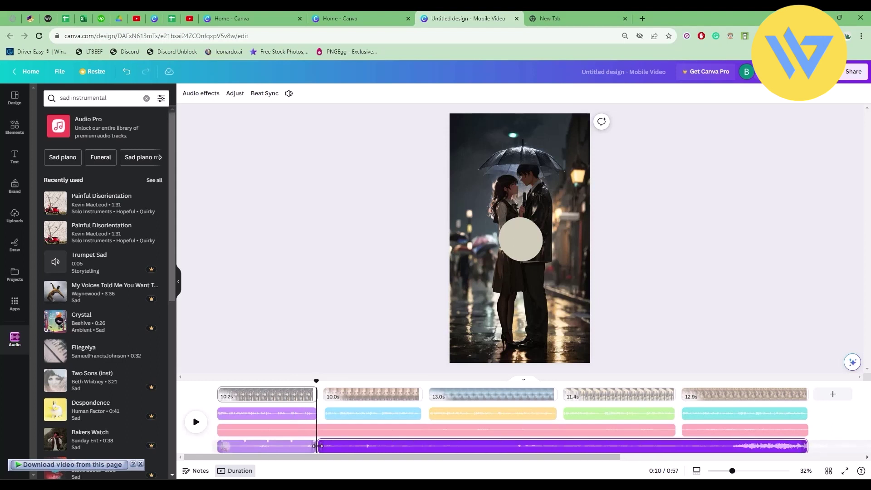
pyautogui.click(424, 451)
pyautogui.rightClick(423, 447)
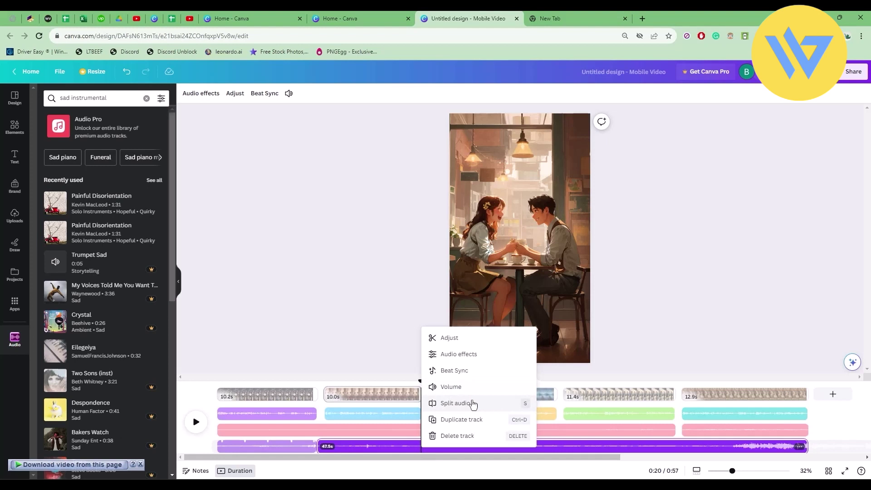
pyautogui.click(456, 403)
pyautogui.click(459, 446)
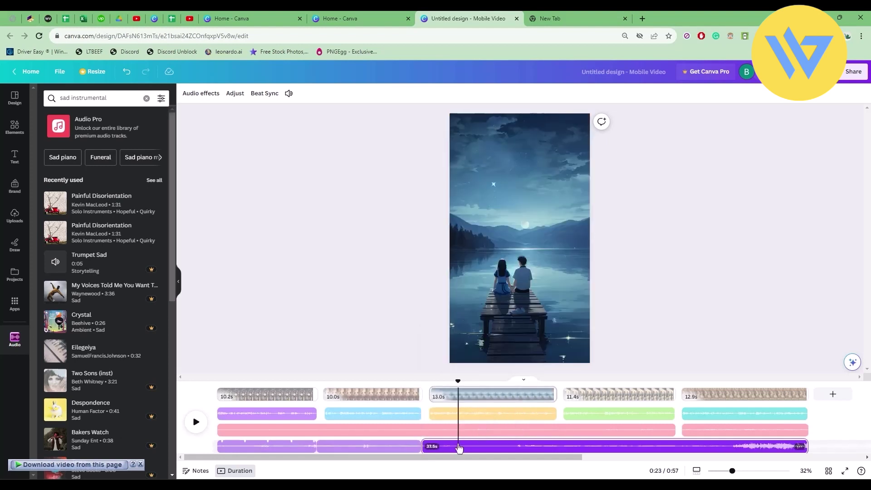
pyautogui.press('Delete')
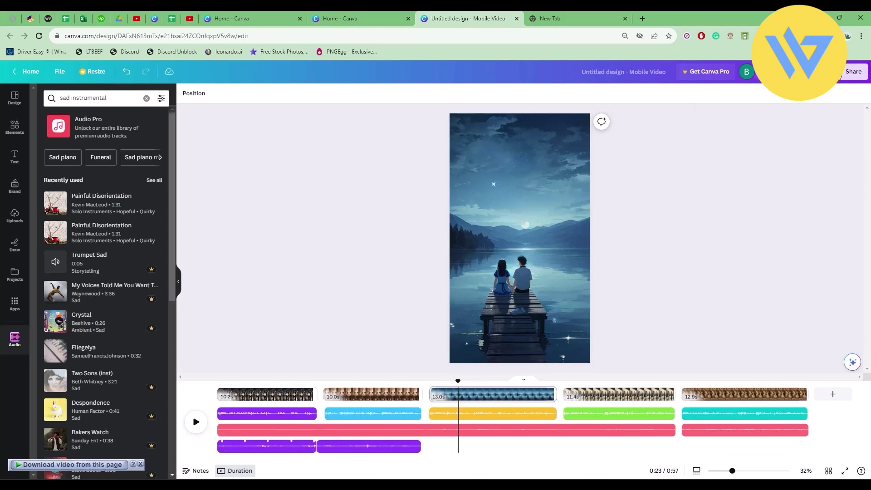
pyautogui.click(853, 72)
pyautogui.click(782, 281)
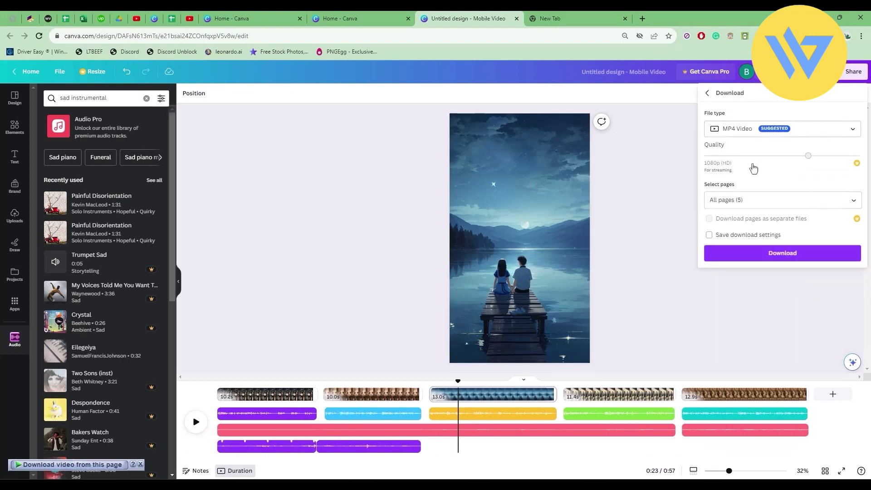
pyautogui.press('Escape')
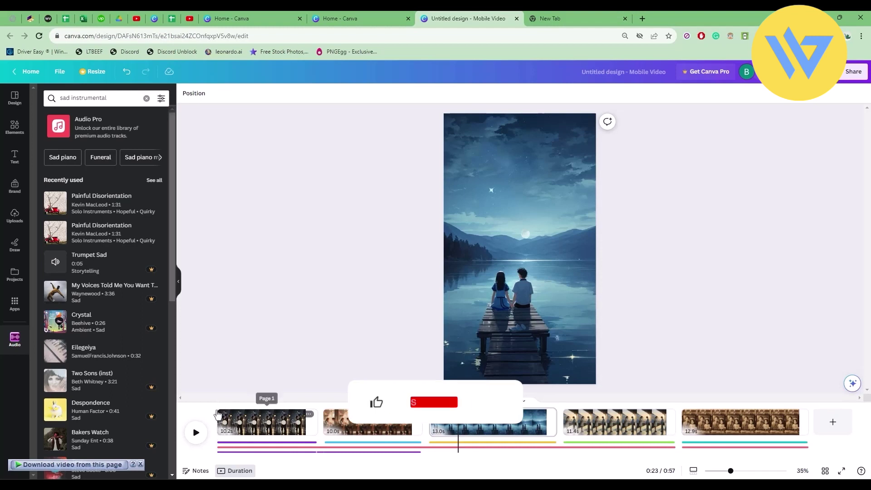
pyautogui.click(221, 406)
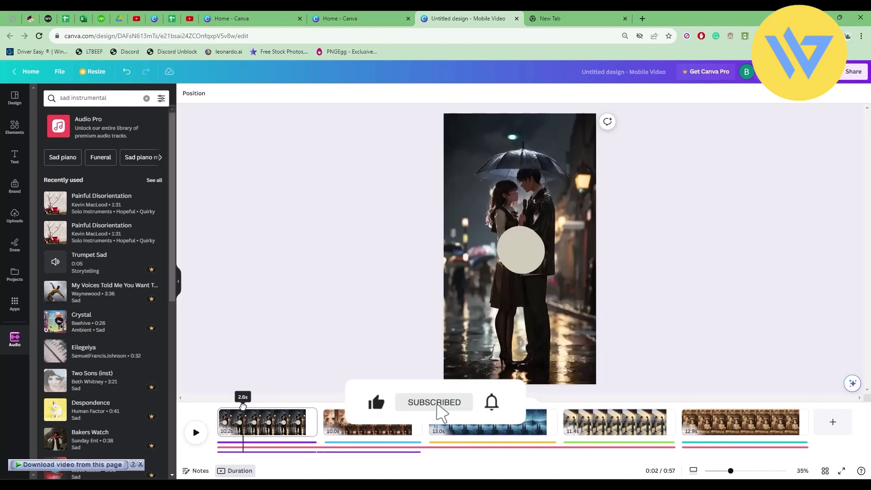